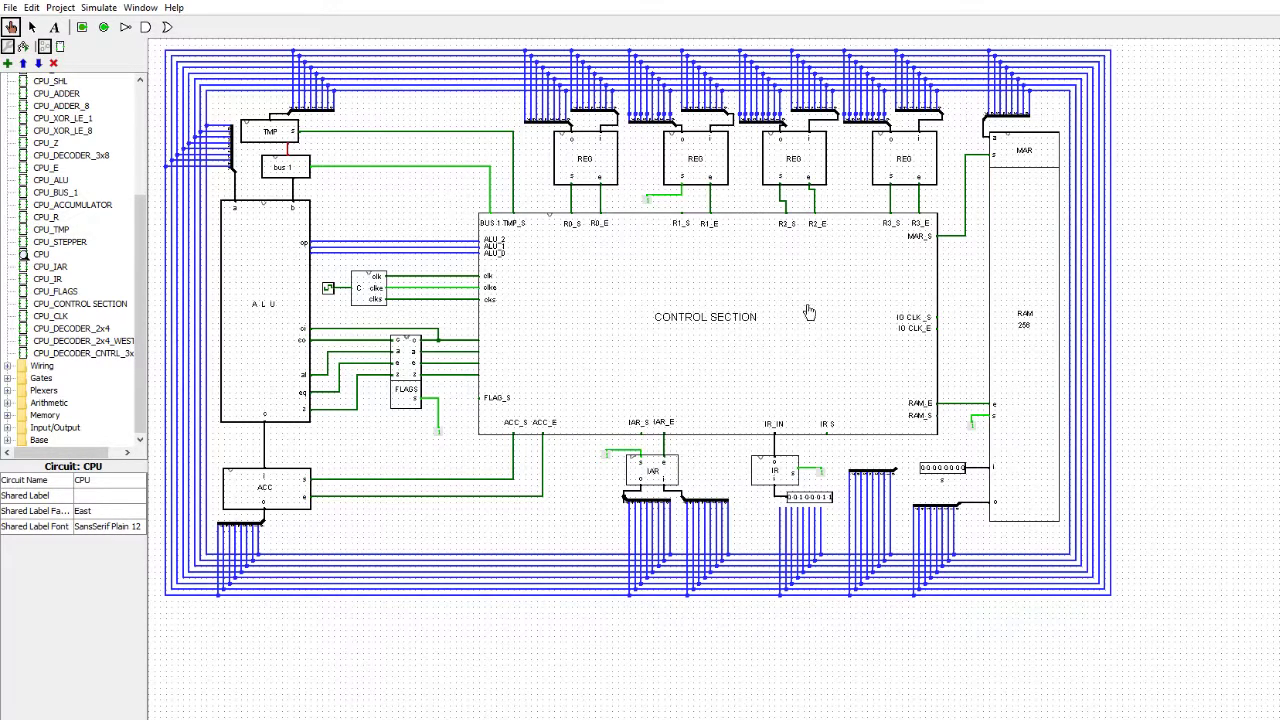
Reset the CPU simulation from the Simulate menu so all wires return to their starting values.
click(100, 12)
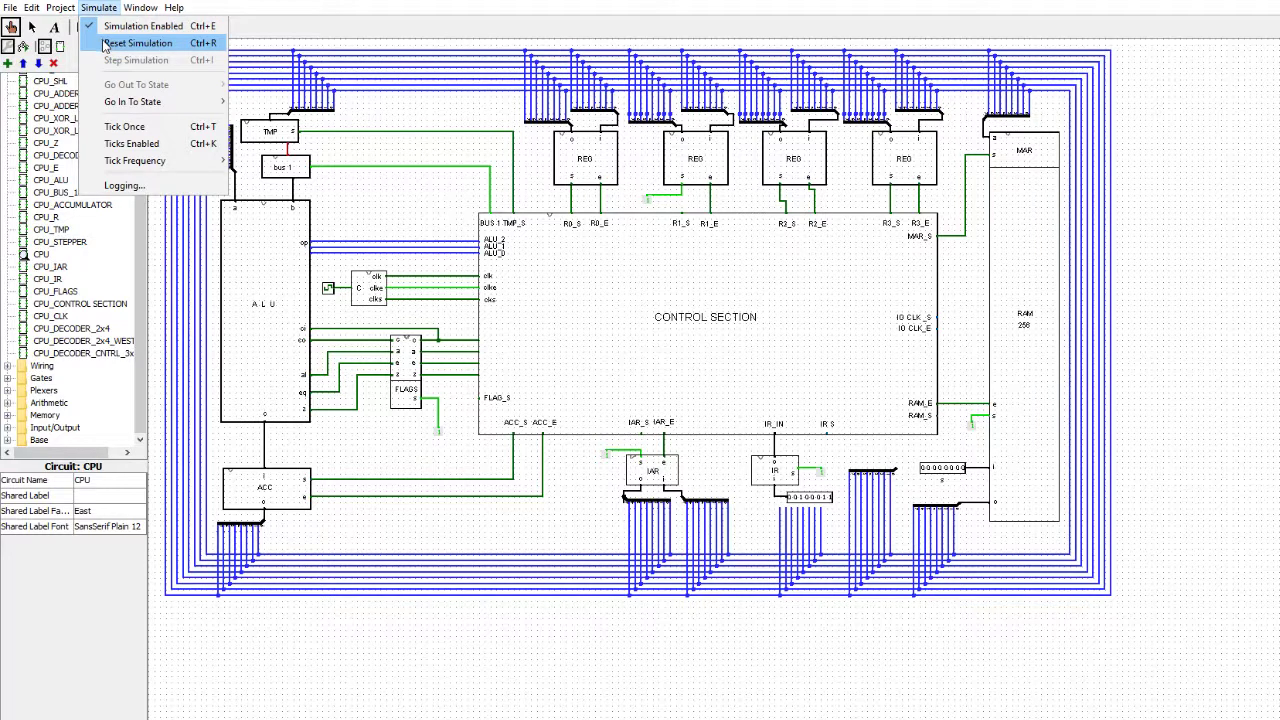
click(108, 43)
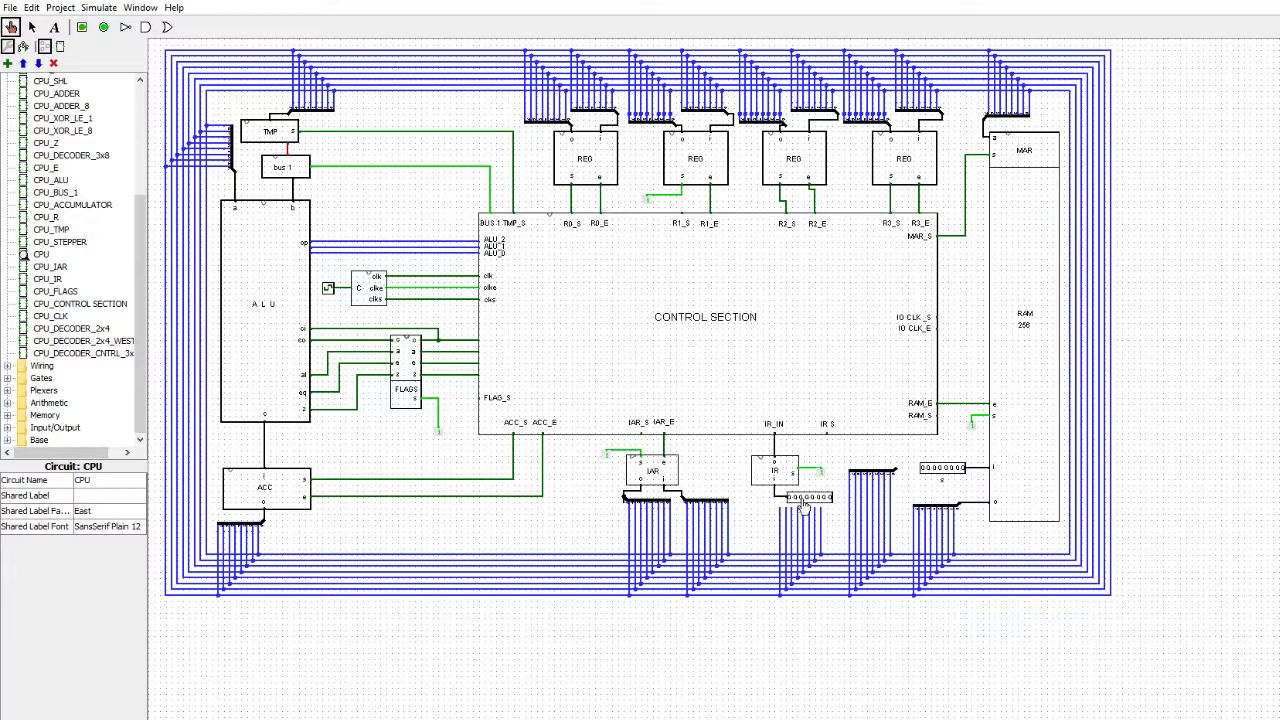
Set the input pin feeding IR to 00100011.
click(801, 499)
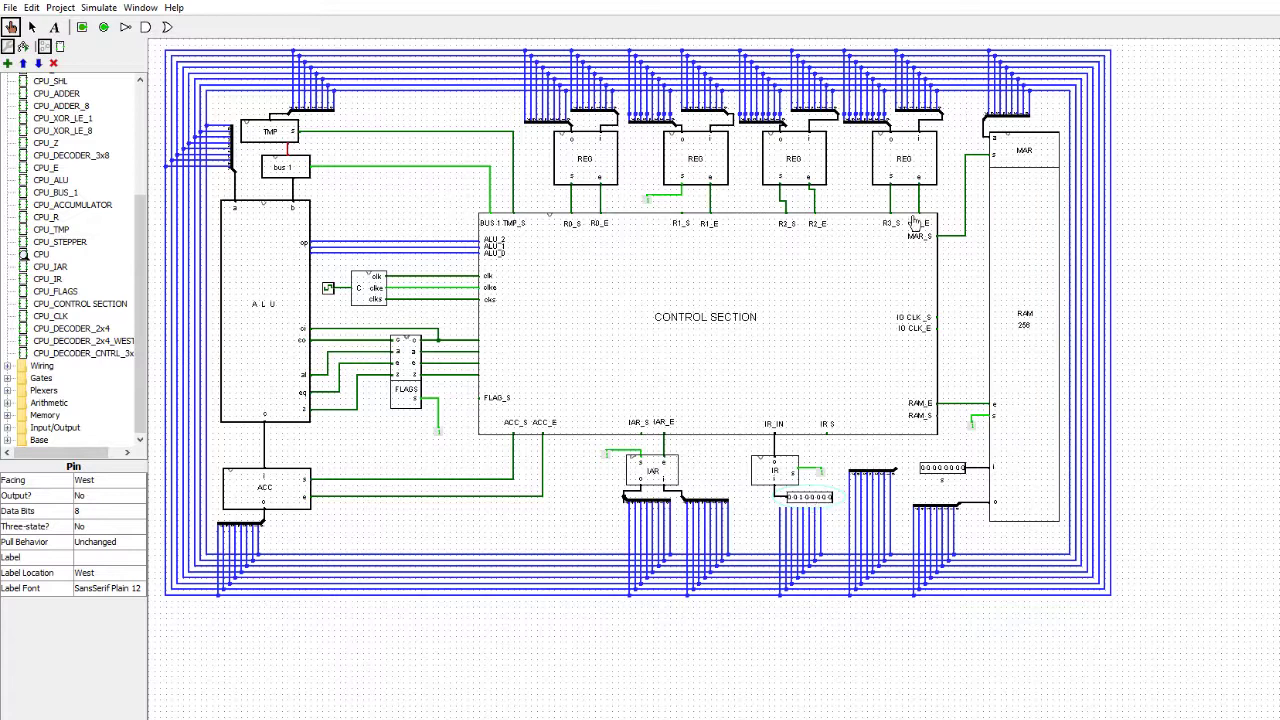
click(827, 498)
click(824, 497)
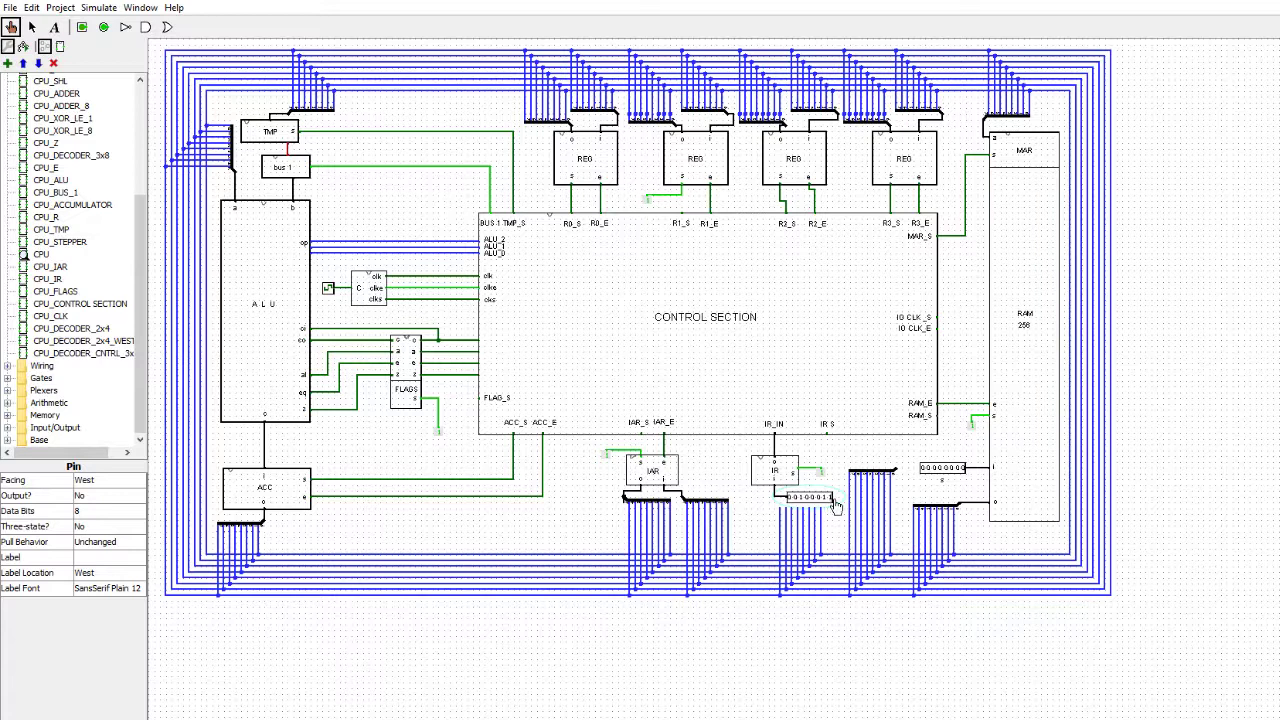
Flip three higher bits on the input pin feeding RAM.
click(961, 468)
click(950, 468)
click(939, 468)
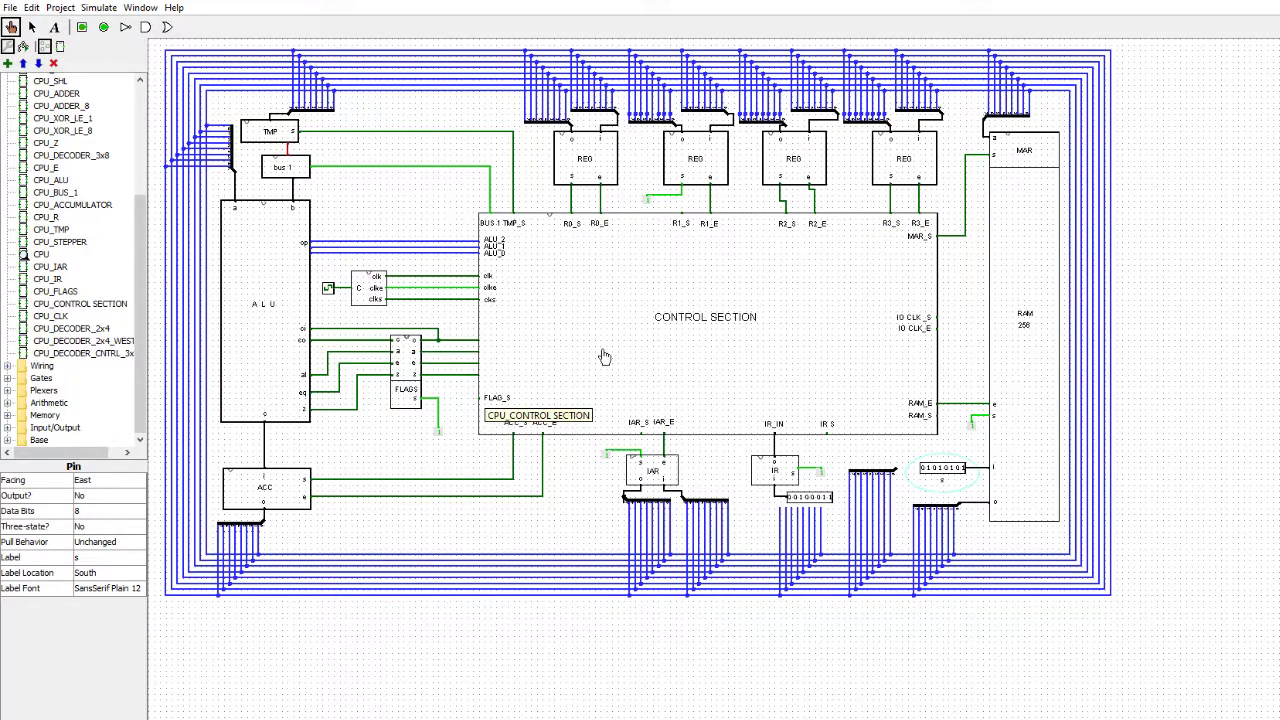
right_click(682, 354)
View the CPU_CONTROL SECTION subcircuit and scroll down through its stepper, gates and decoders.
click(726, 400)
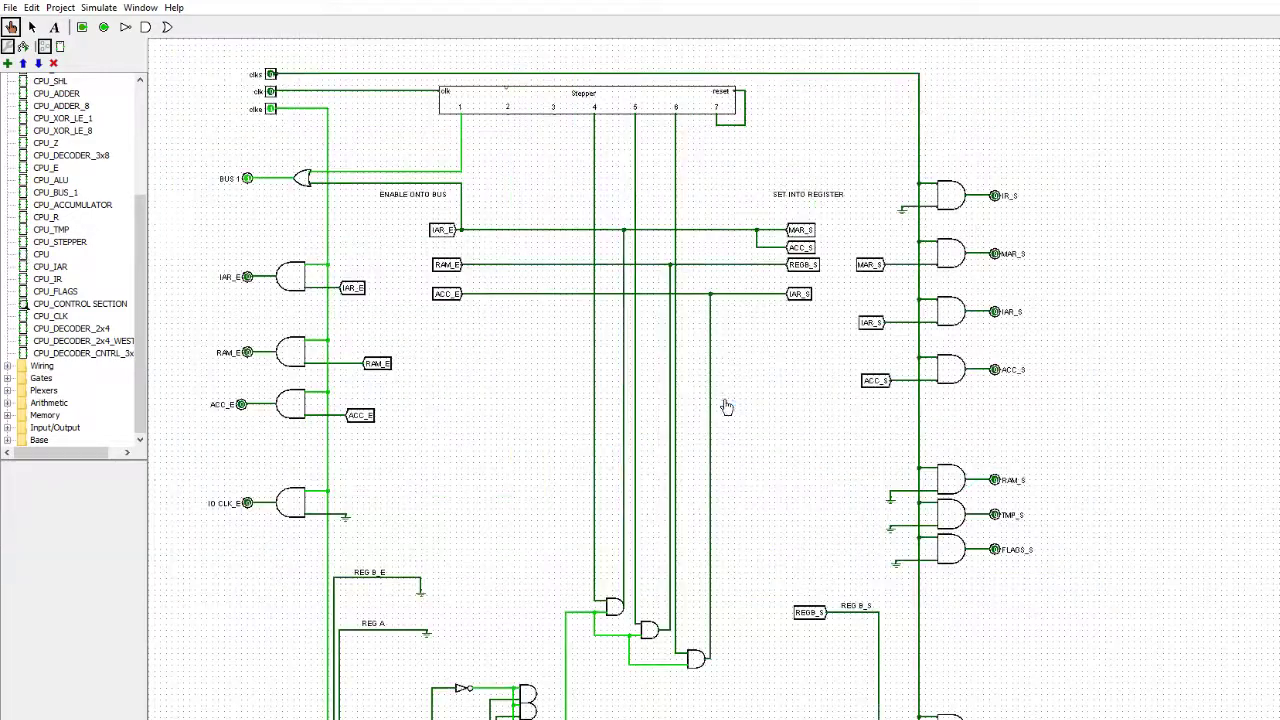
scroll(512, 446, down, 2)
scroll(512, 446, down, 5)
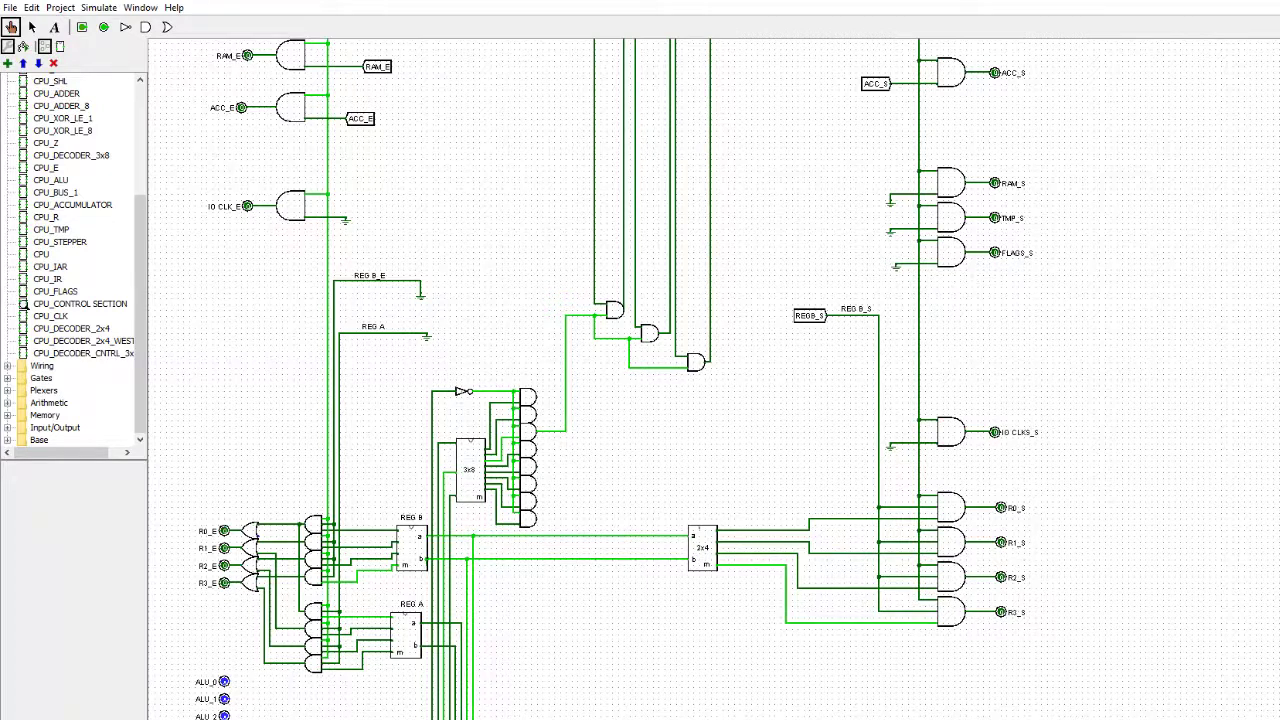
scroll(338, 690, down, 2)
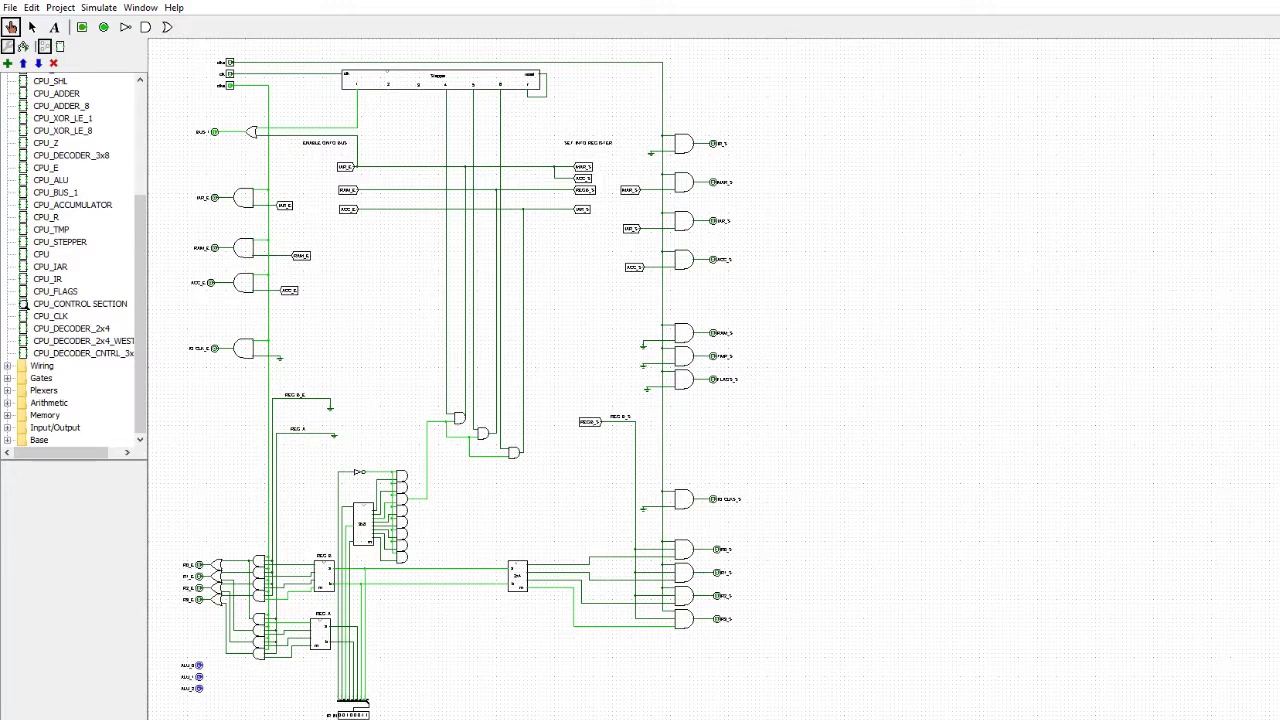
Zoom in on the stepper and the bus enable and set gates at the top of the control section.
key(ctrl+plus)
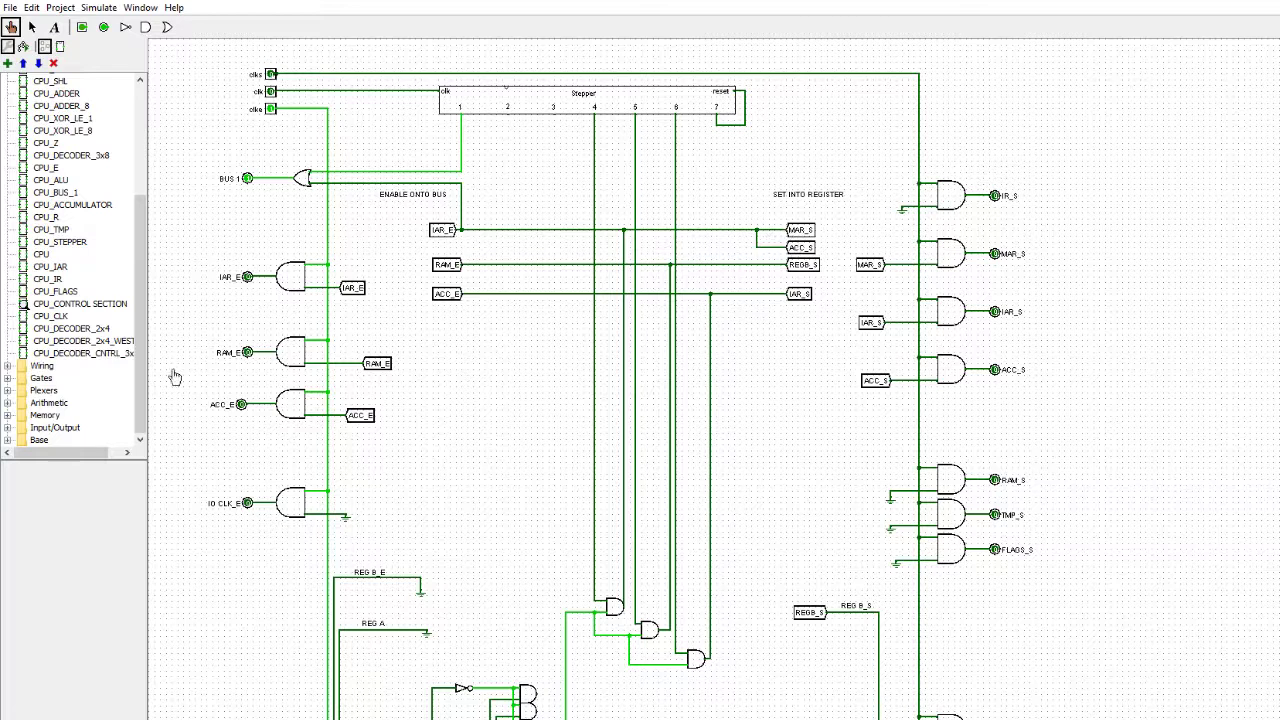
Go back to the top-level CPU circuit and tick its clock once.
double_click(40, 256)
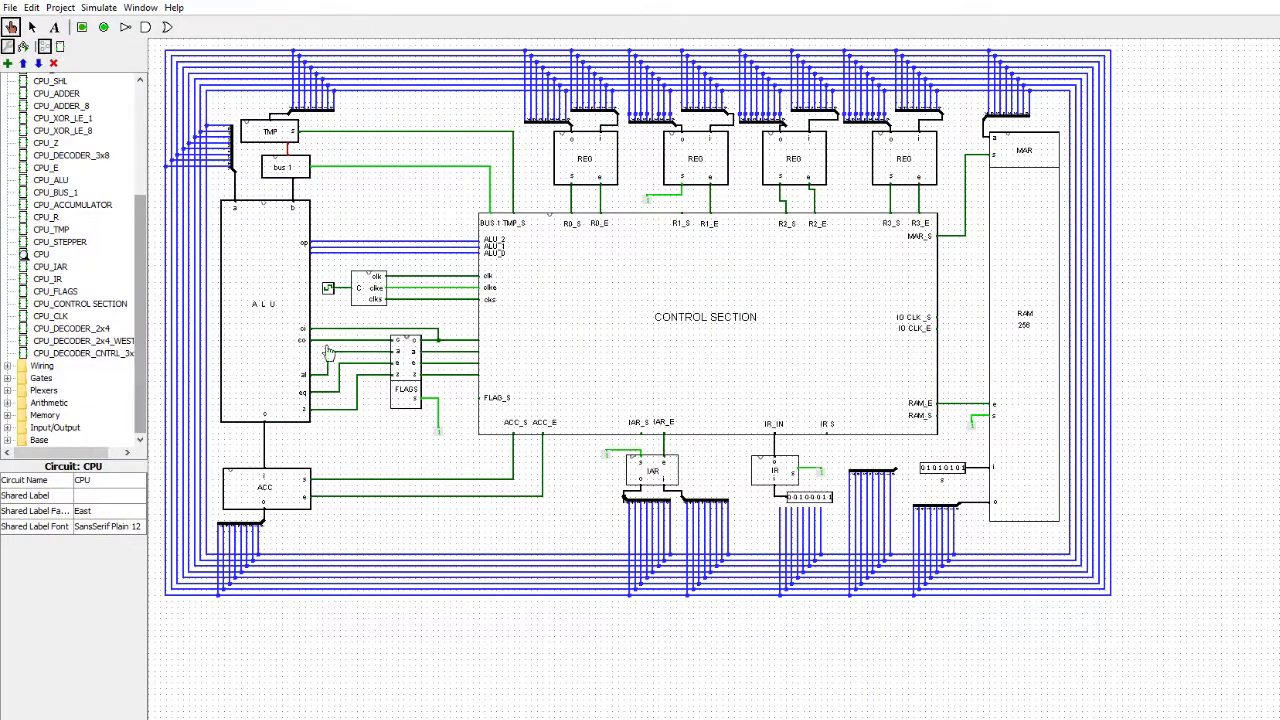
click(328, 289)
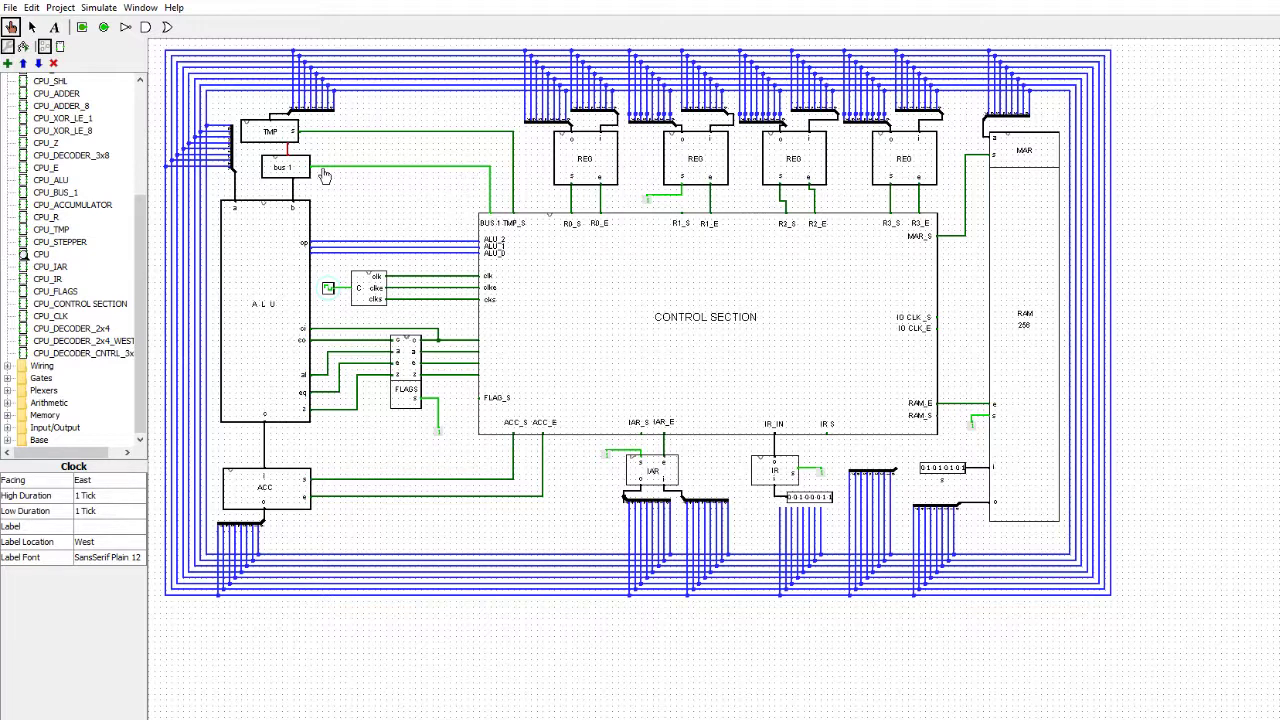
click(328, 290)
right_click(660, 288)
Check the control section's active step-1 lines, then return to the CPU circuit.
click(690, 328)
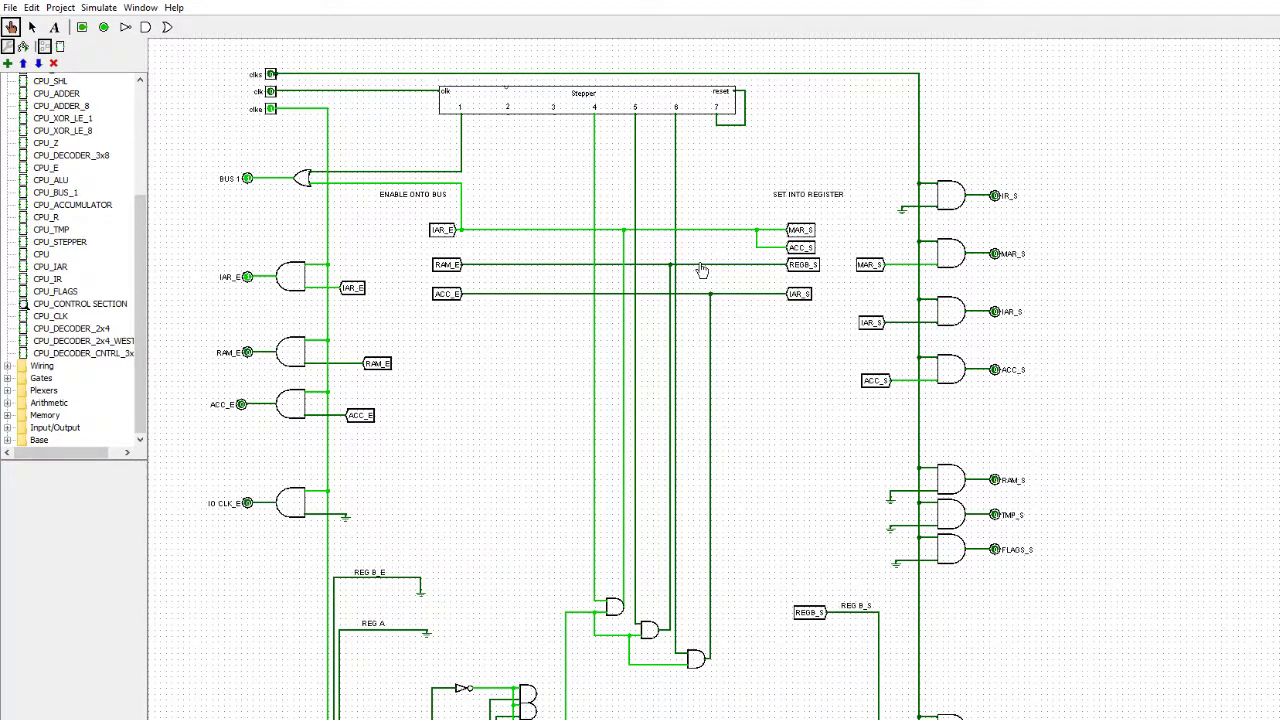
double_click(41, 254)
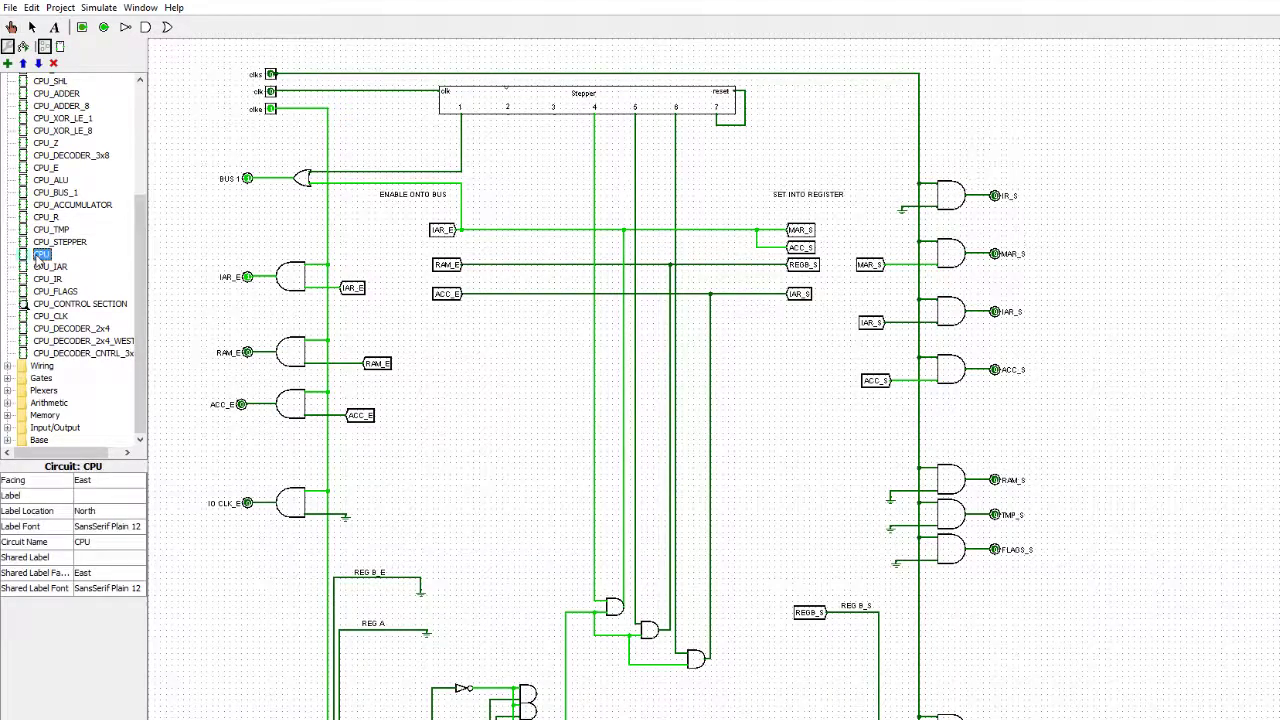
Tick the CPU clock four times, then view the control section schematic again.
click(328, 289)
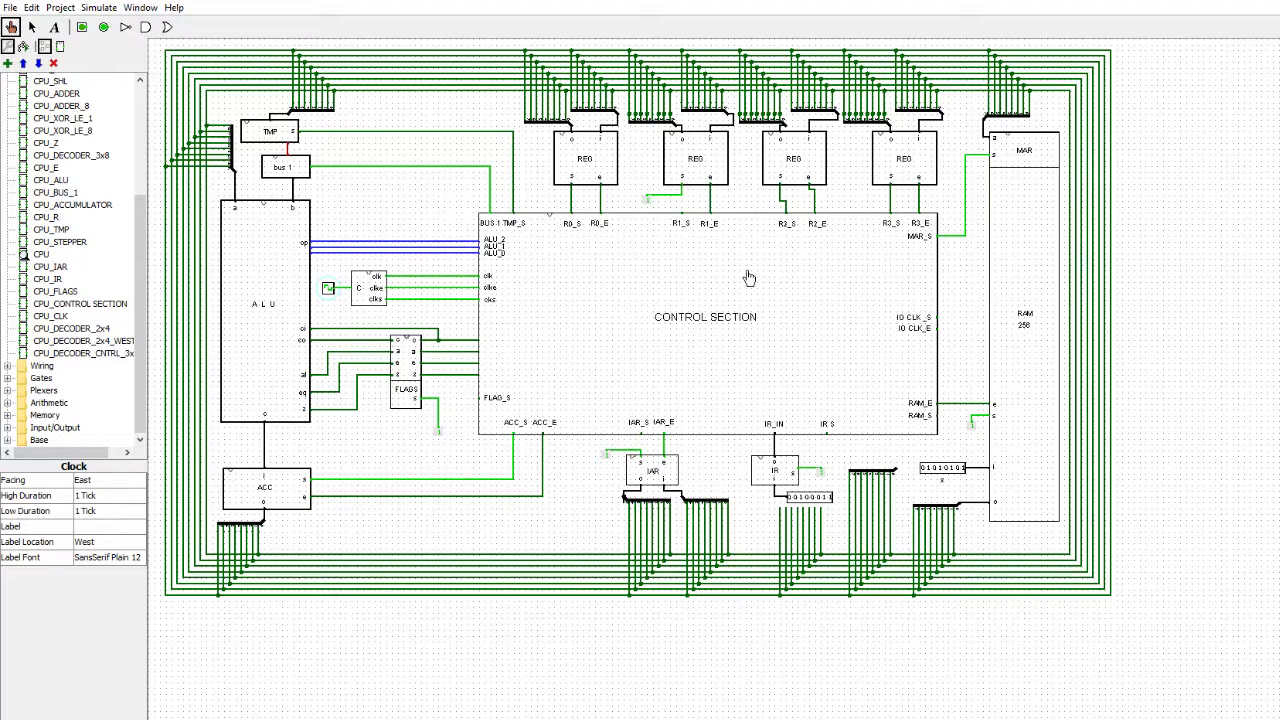
click(327, 291)
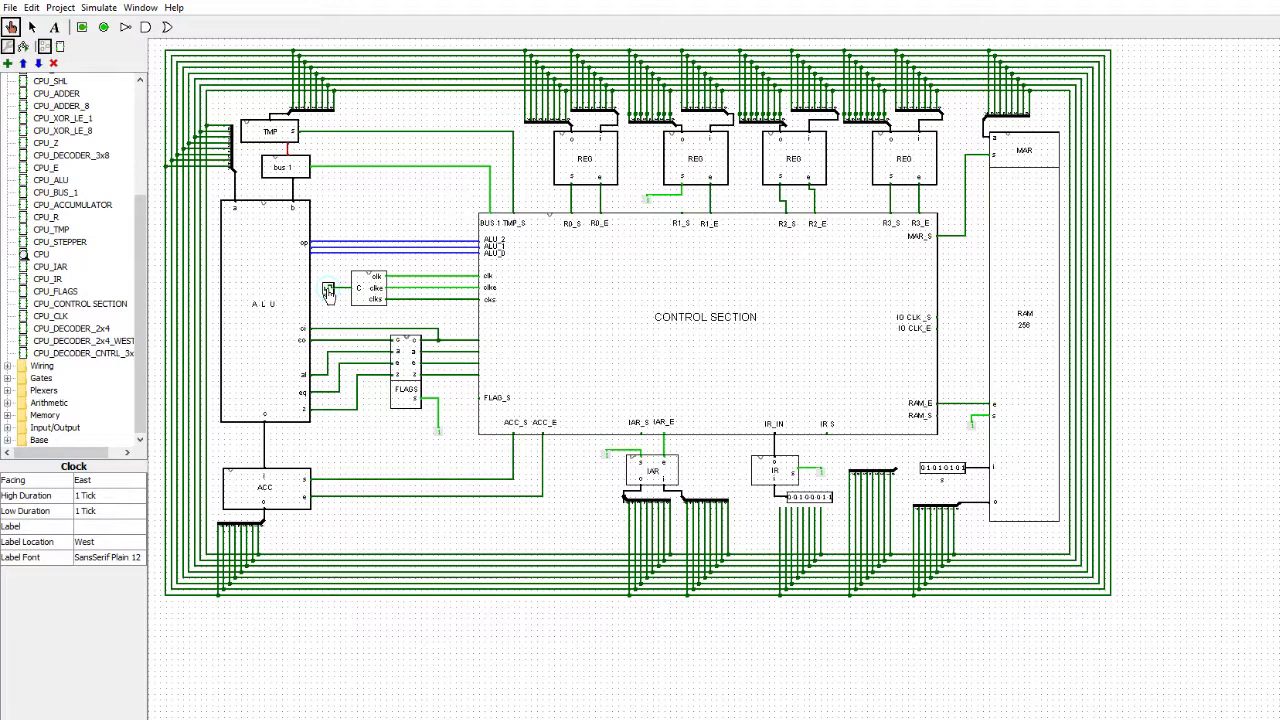
click(327, 291)
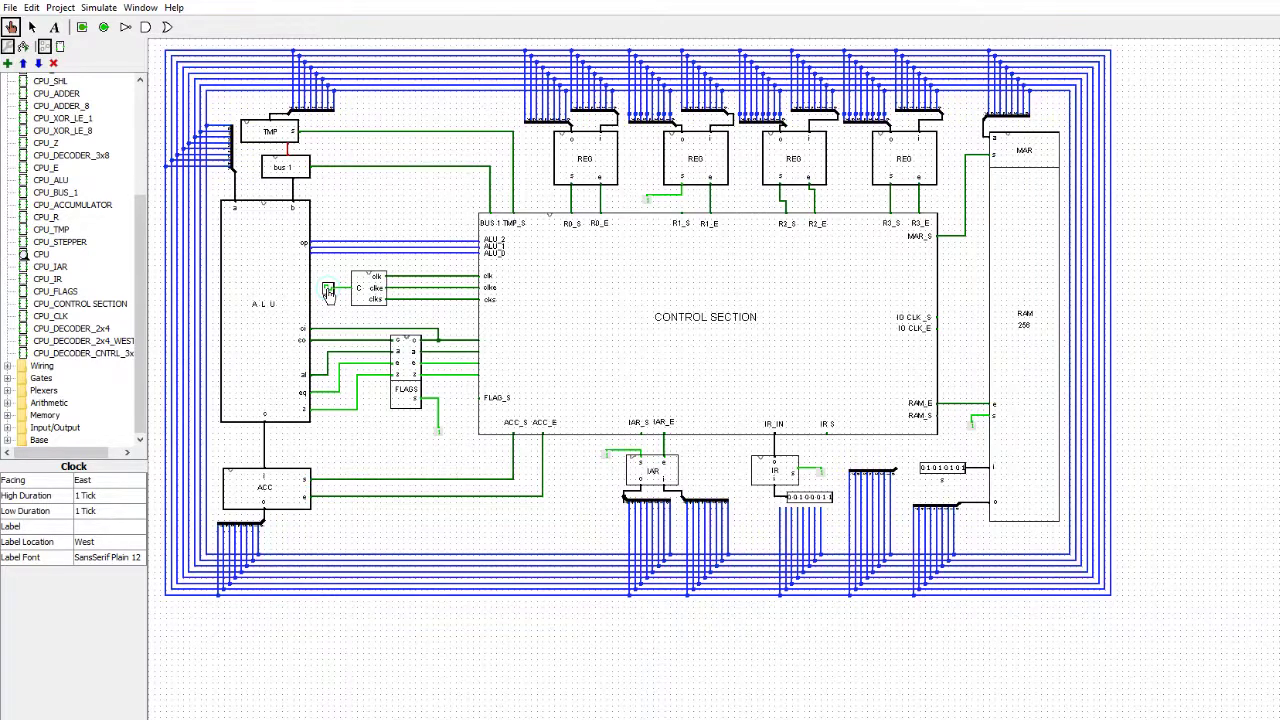
click(327, 291)
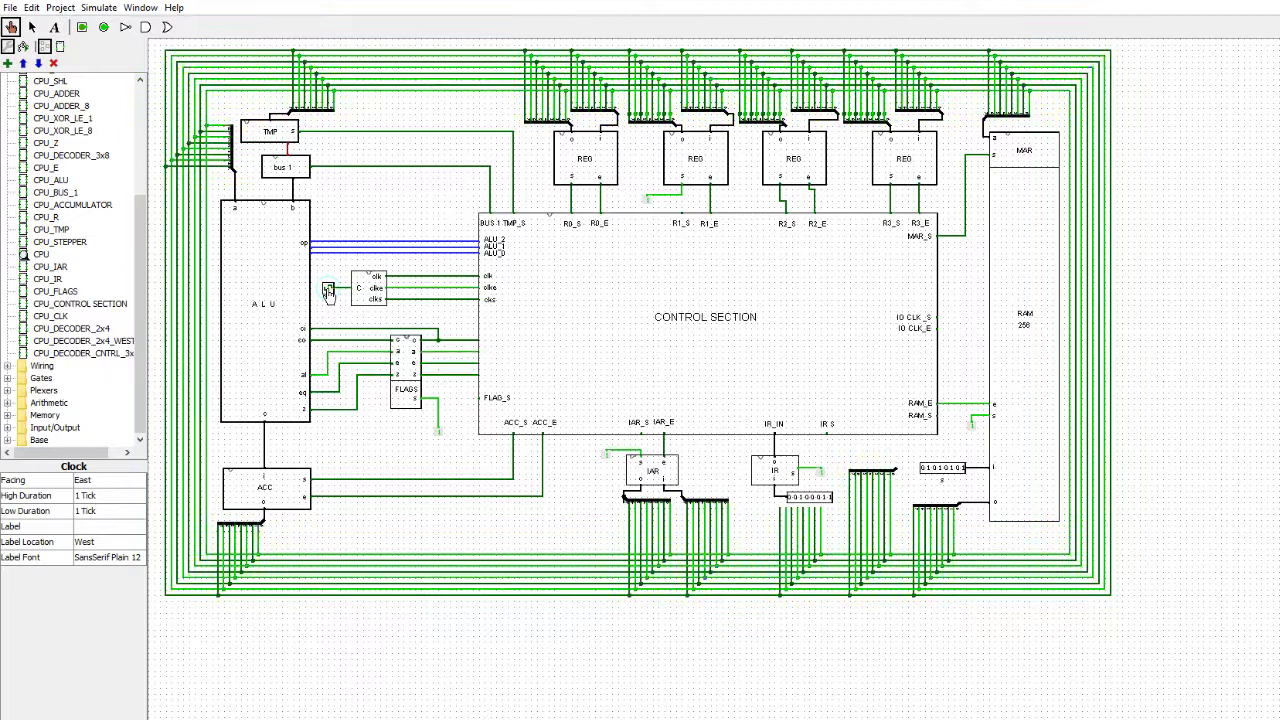
right_click(757, 285)
click(785, 327)
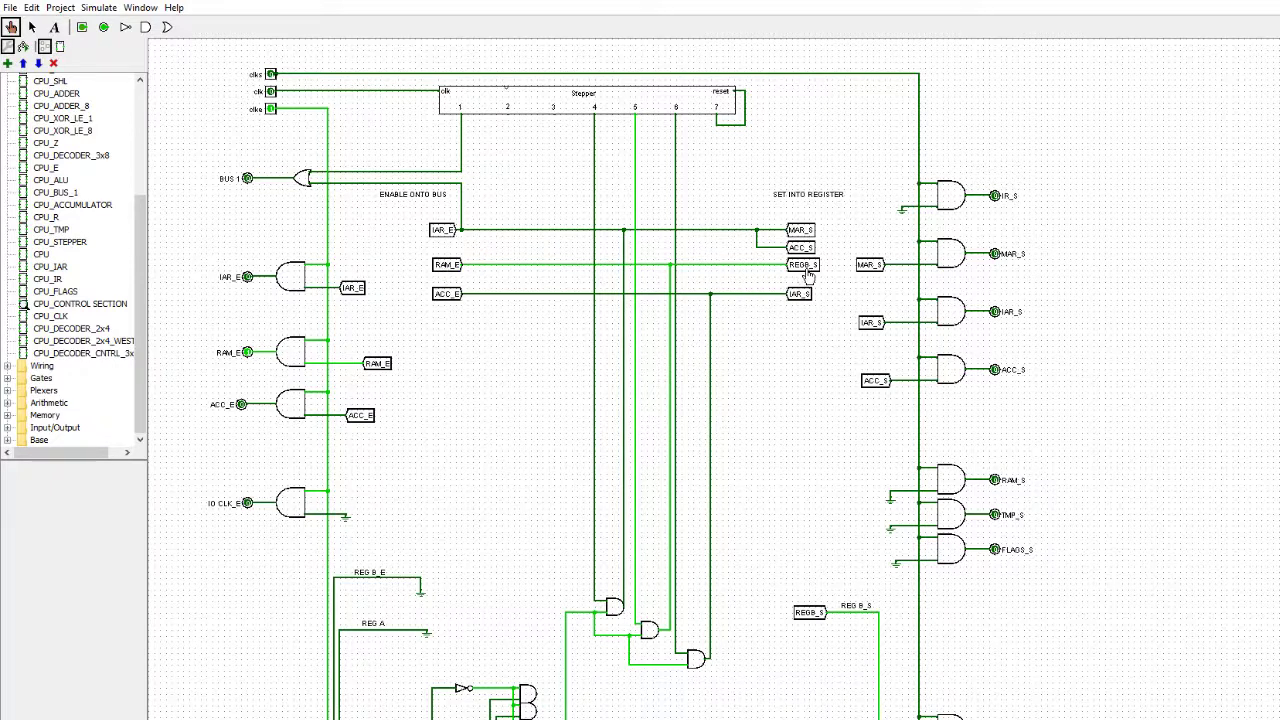
double_click(42, 258)
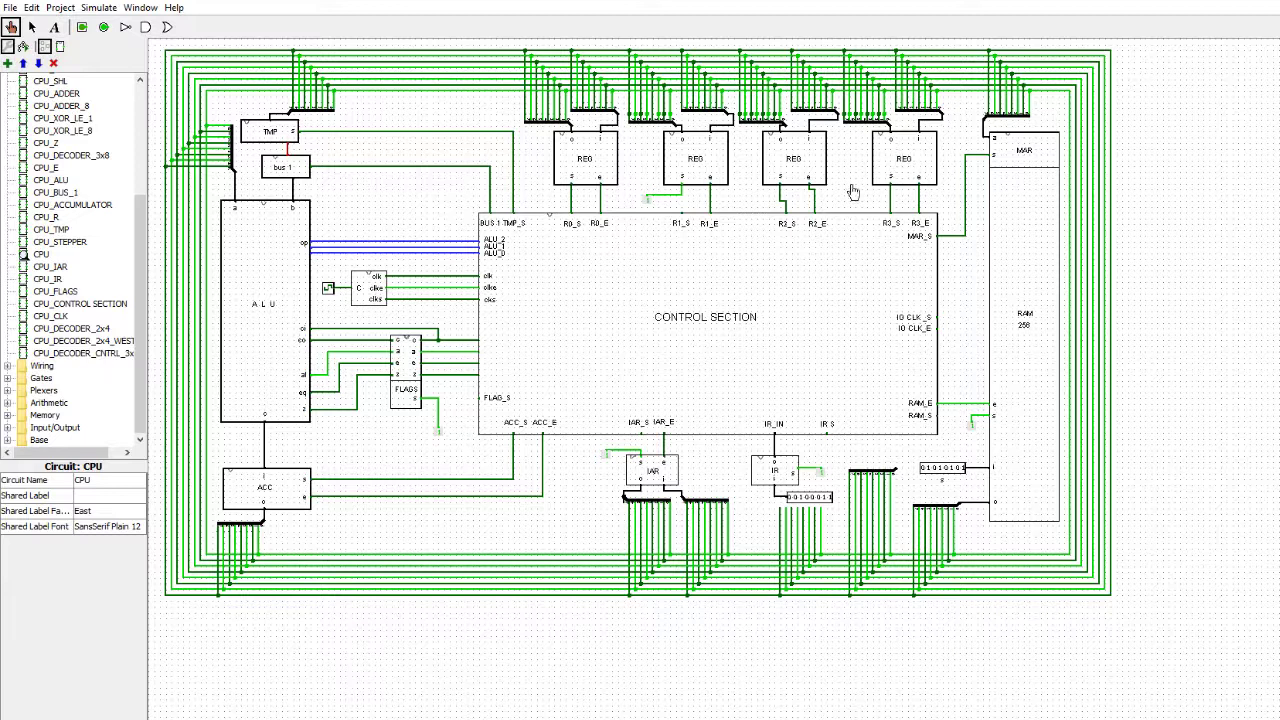
Advance the CPU clock one more tick, then call up the control section block's options.
click(328, 291)
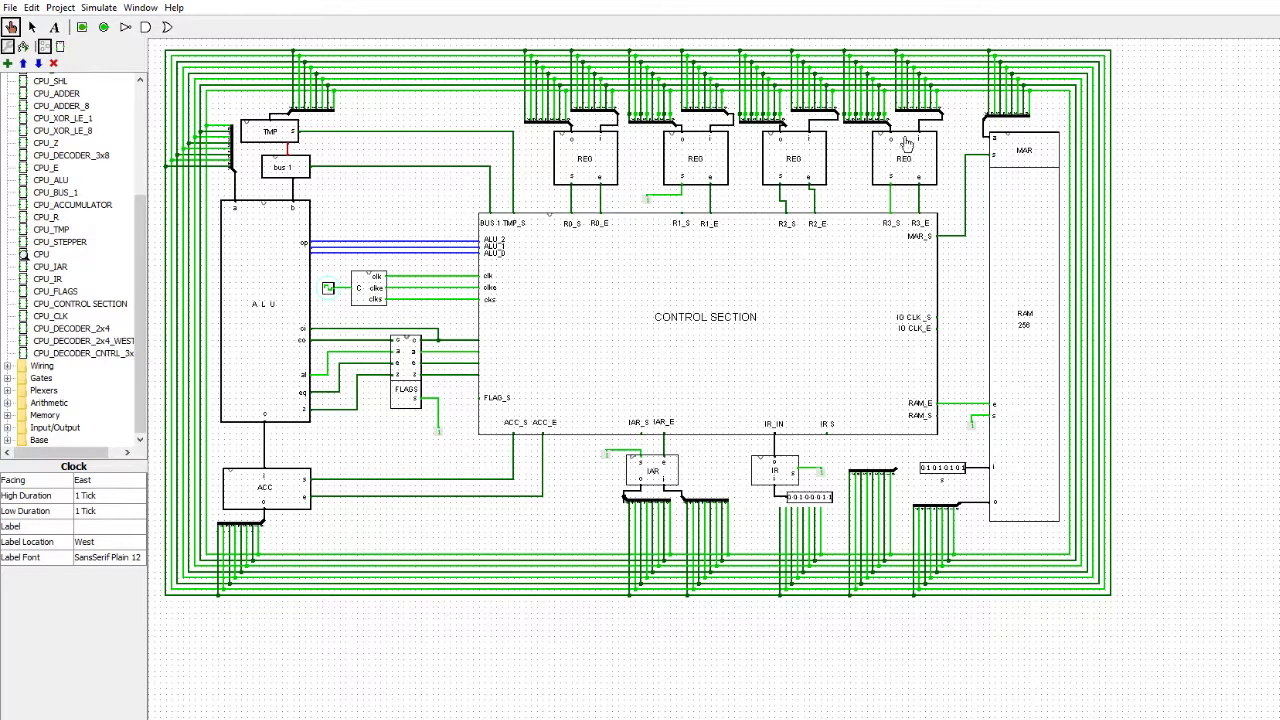
click(328, 292)
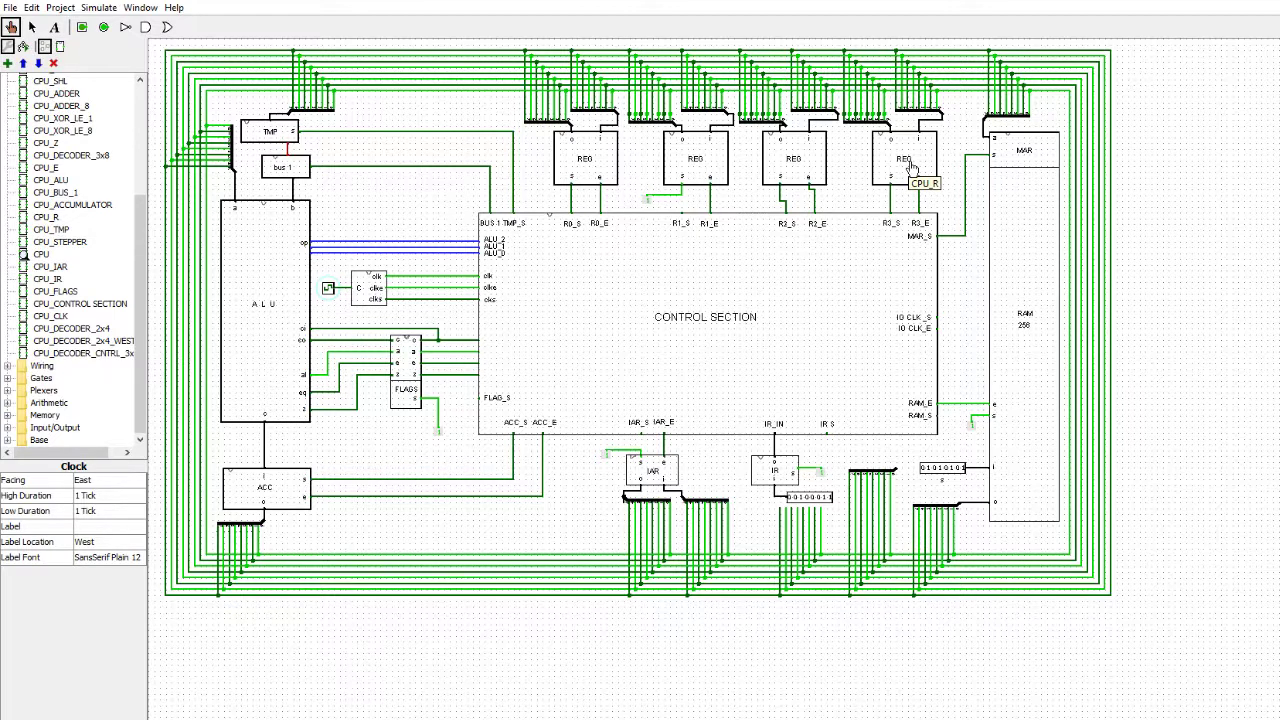
right_click(777, 300)
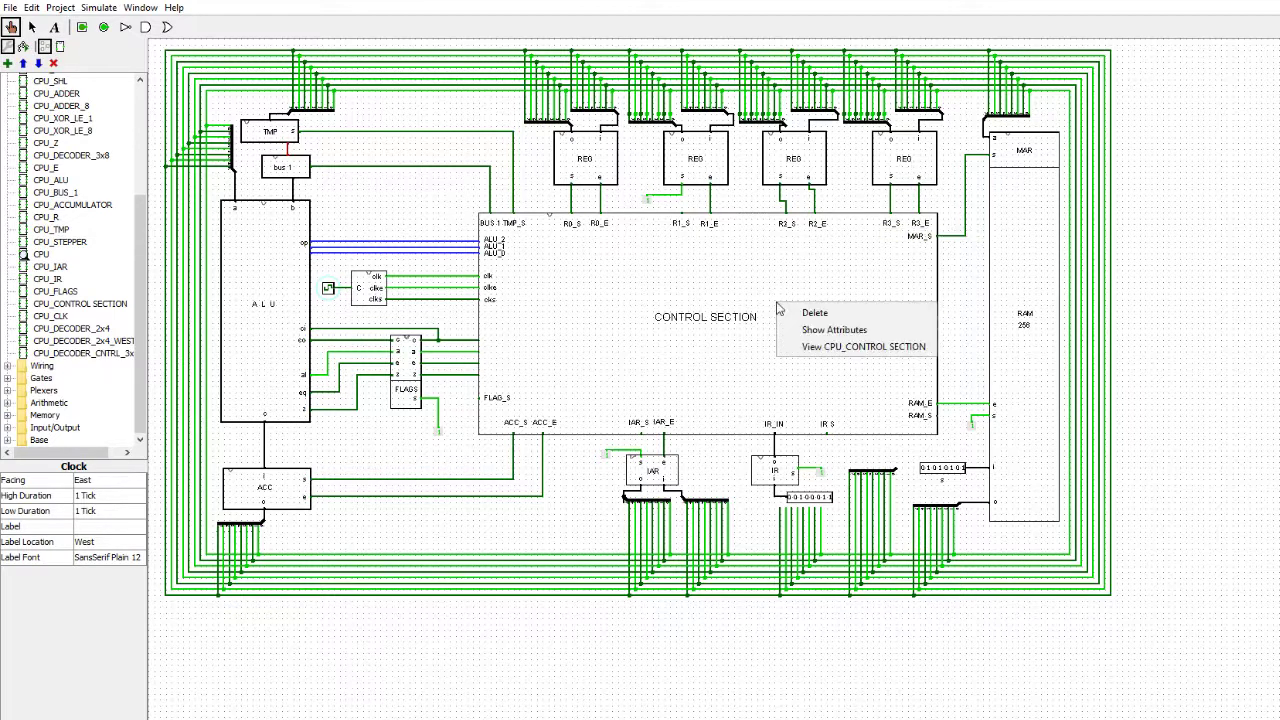
click(830, 344)
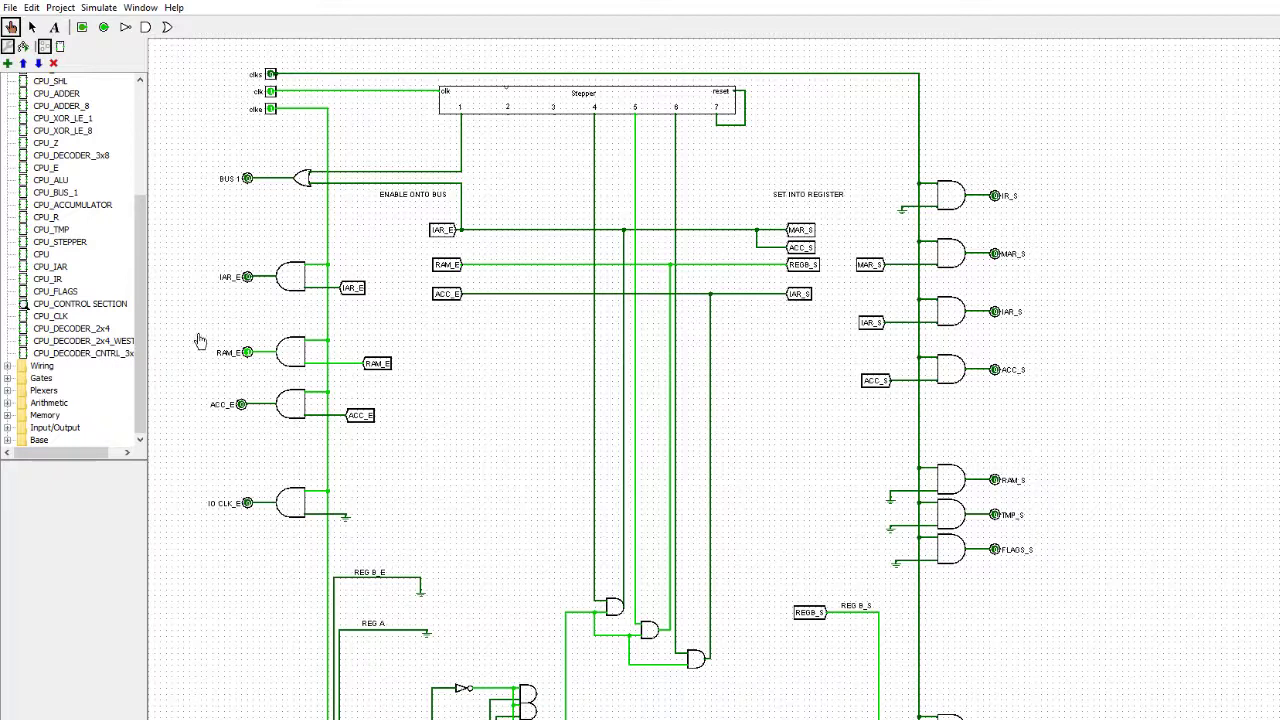
double_click(42, 255)
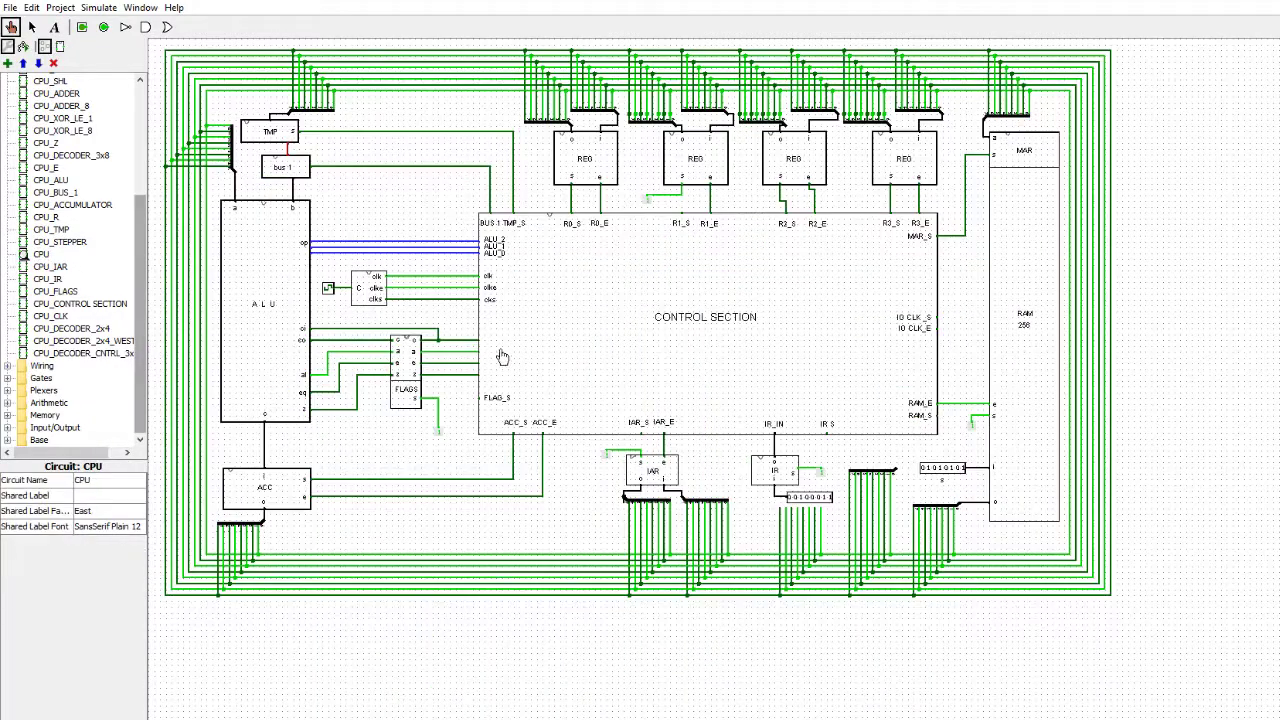
Tick the clock five more times, then view the CPU_CONTROL SECTION schematic.
click(327, 292)
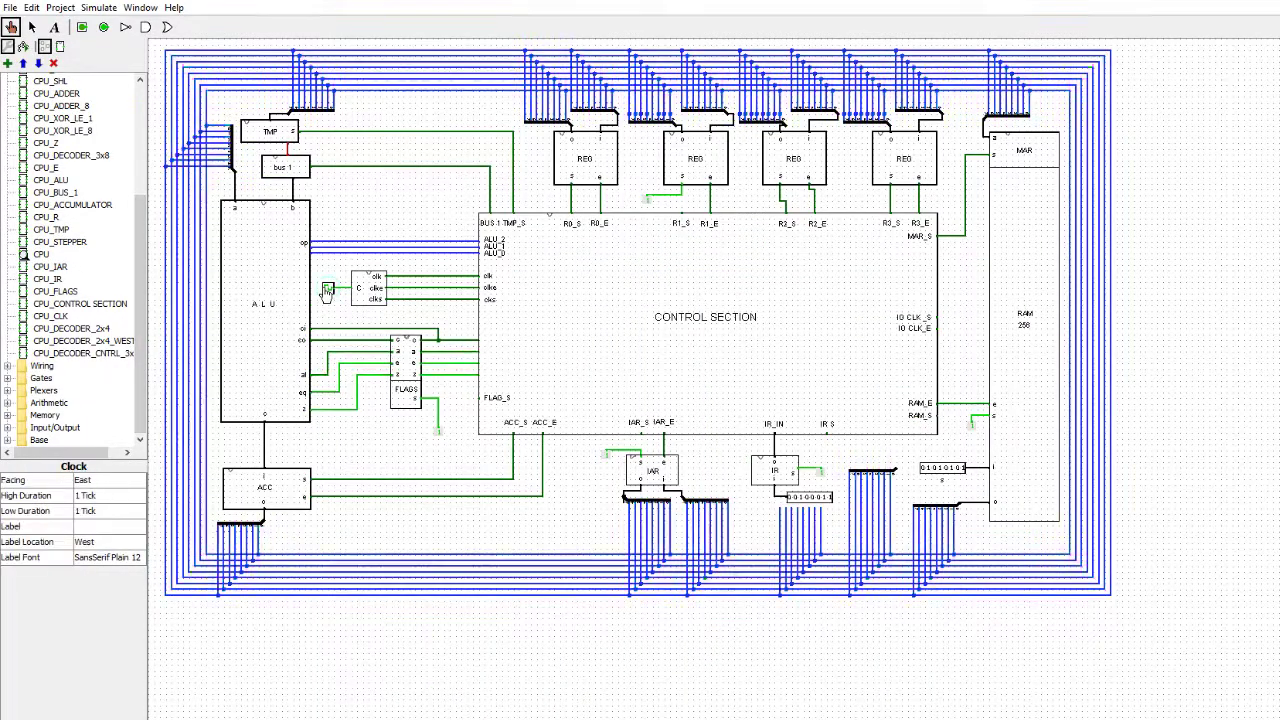
click(327, 292)
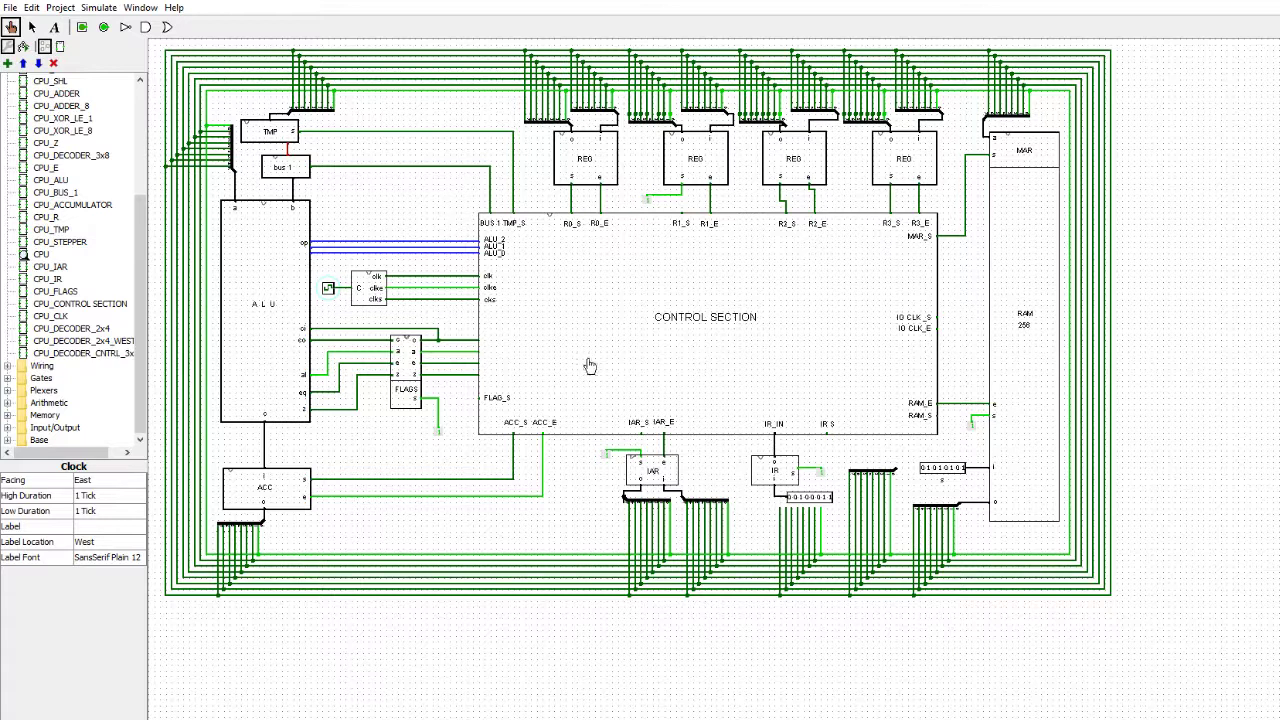
click(331, 292)
click(331, 291)
click(331, 291)
right_click(716, 262)
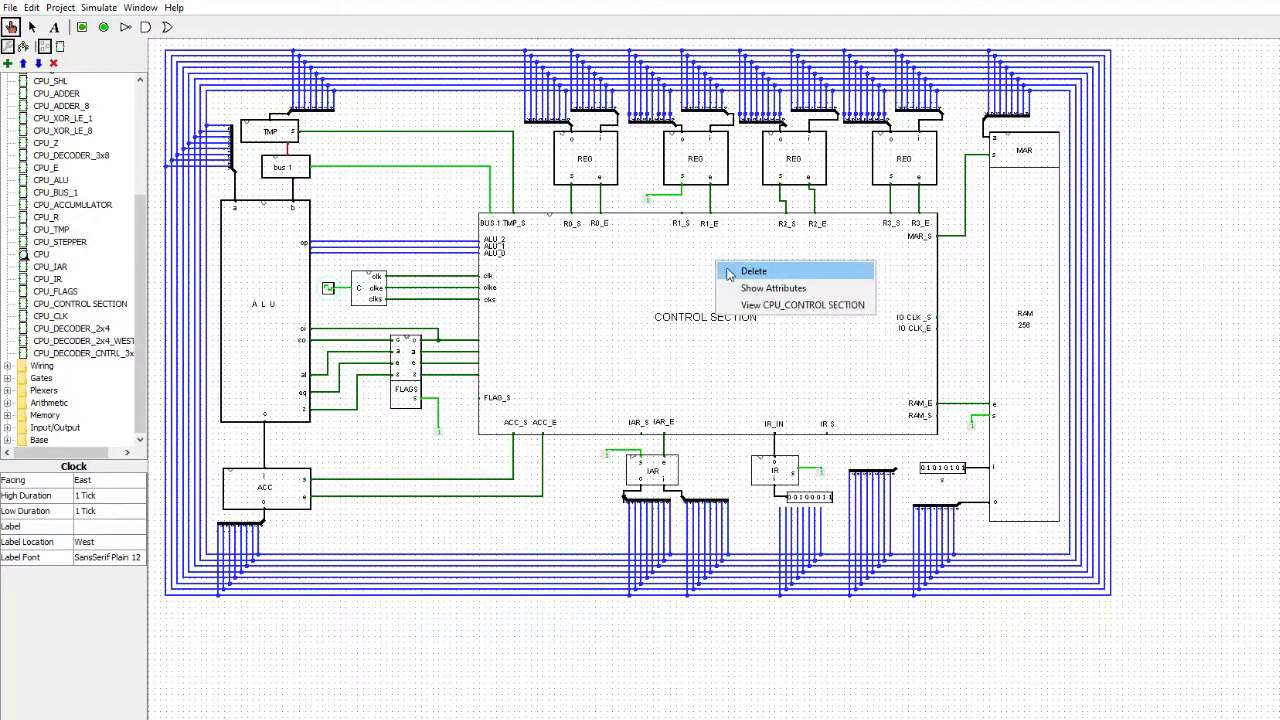
click(760, 305)
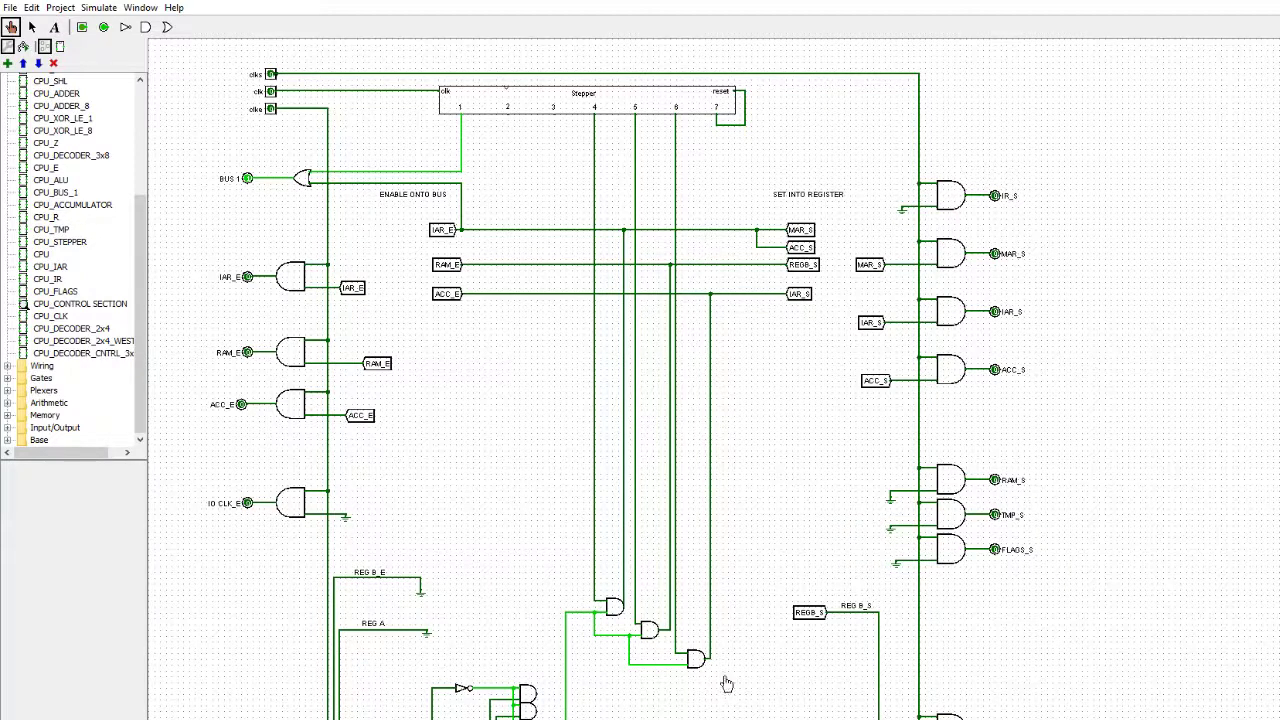
Scroll down the control section schematic to inspect the gates below the stepper.
scroll(608, 577, down, 3)
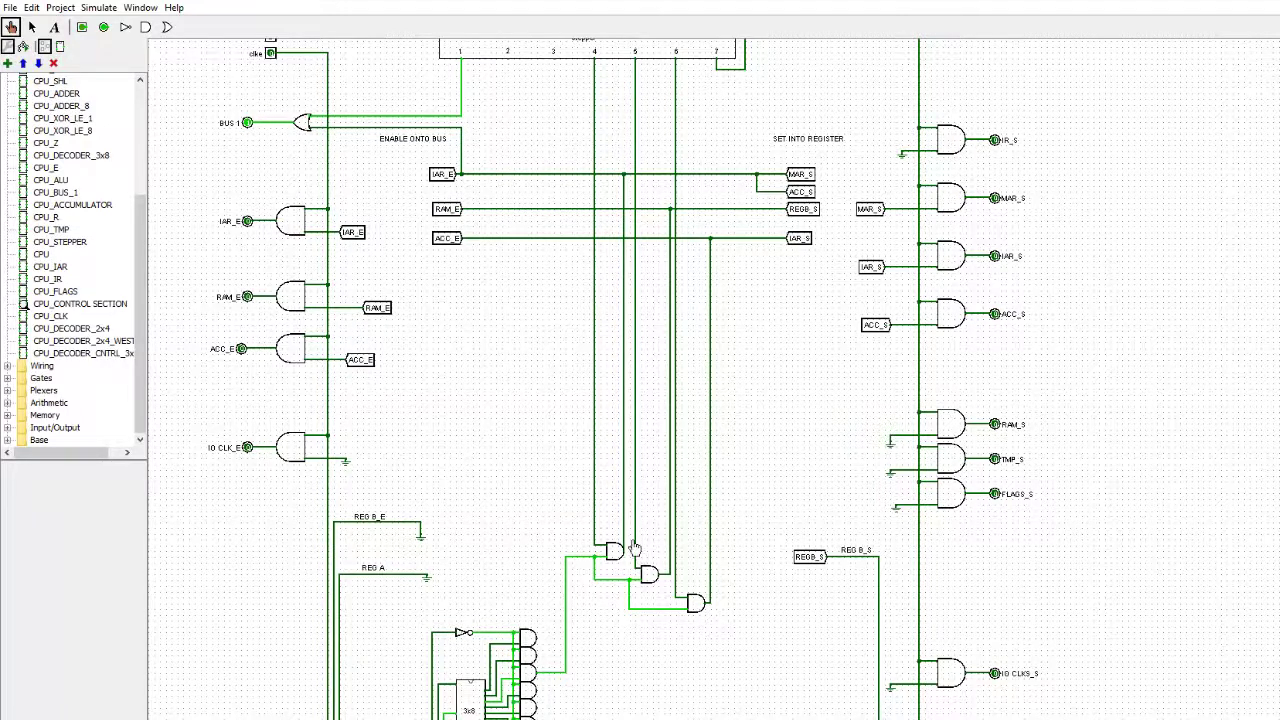
scroll(635, 548, down, 3)
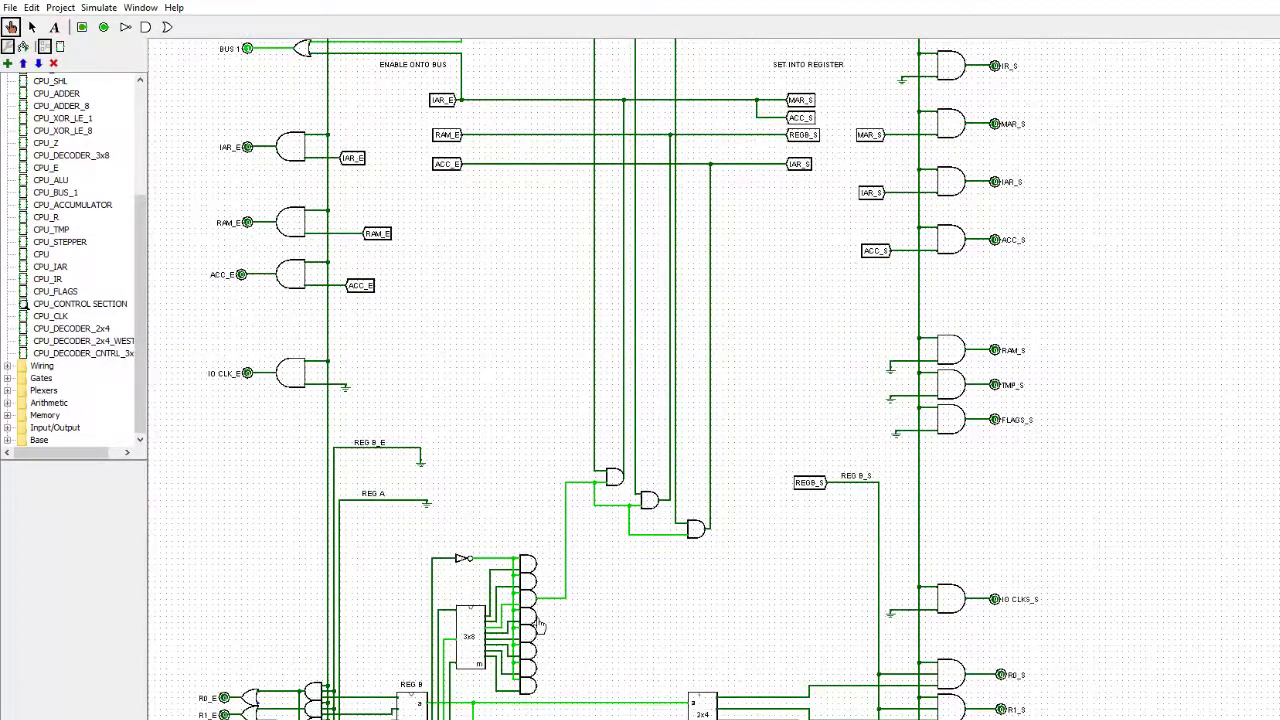